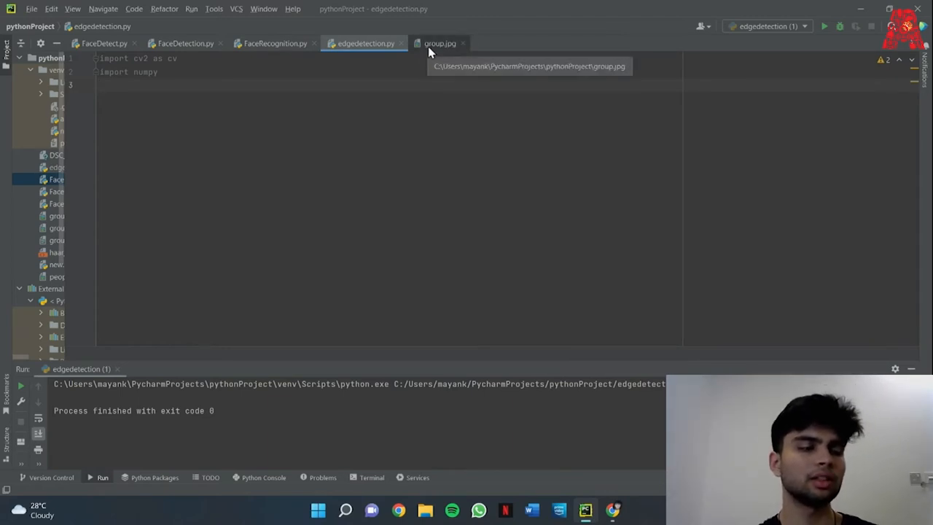
Write imread of group.jpg, imshow('people'), cvtColor to gray, imshow('Gray'), waitKey(0), and run it.
click(430, 49)
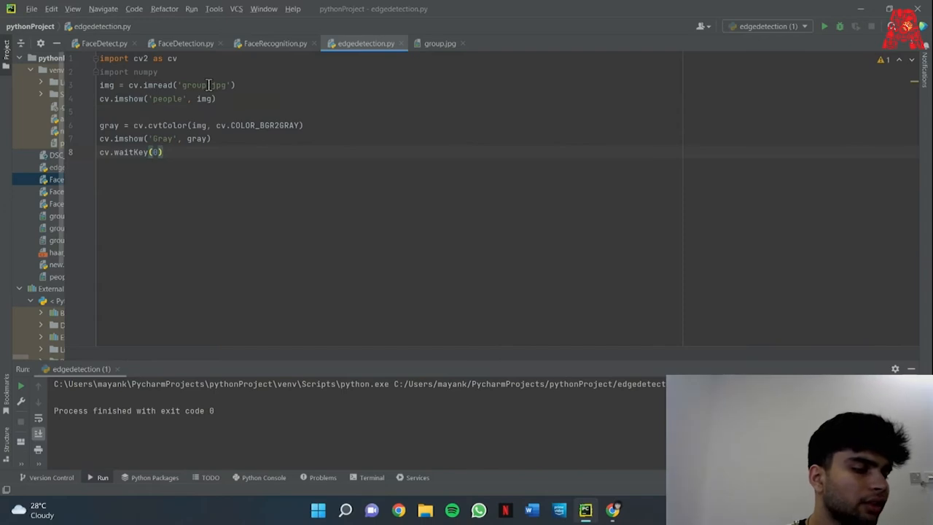
click(106, 98)
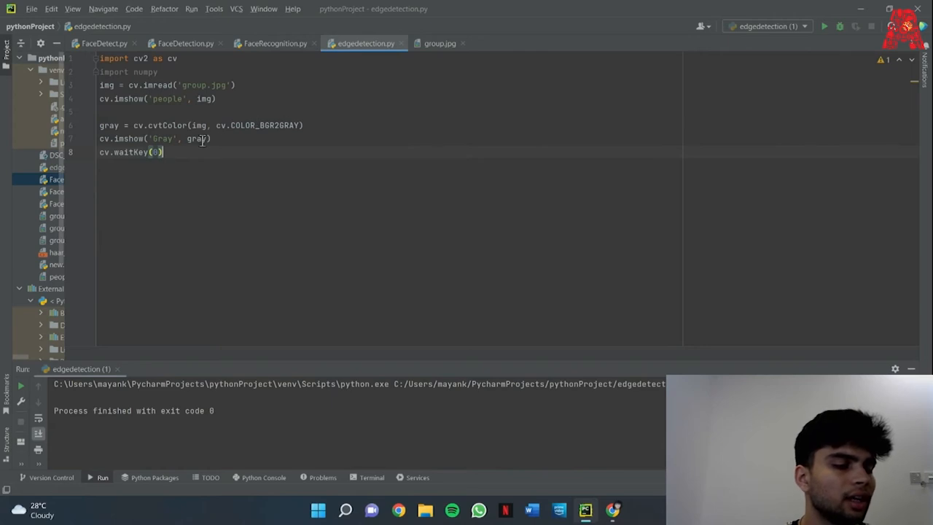
drag(208, 138, 104, 140)
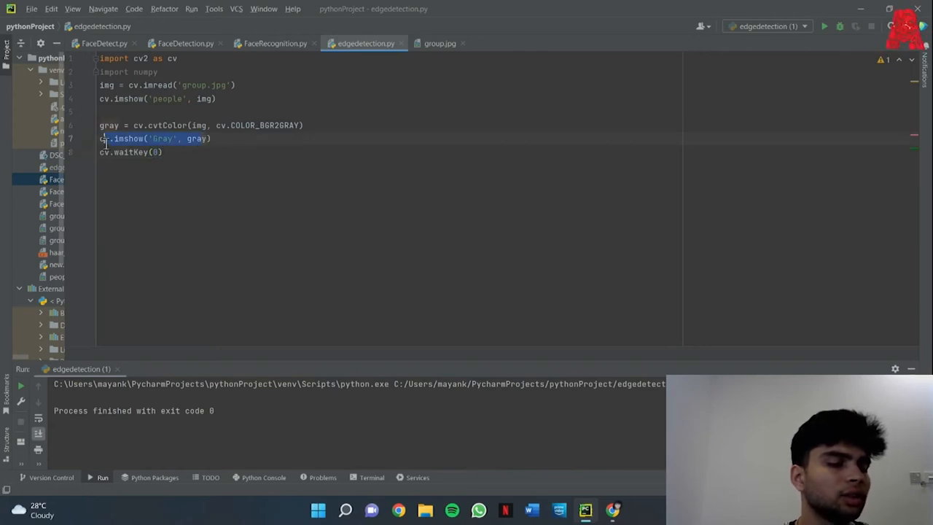
click(170, 159)
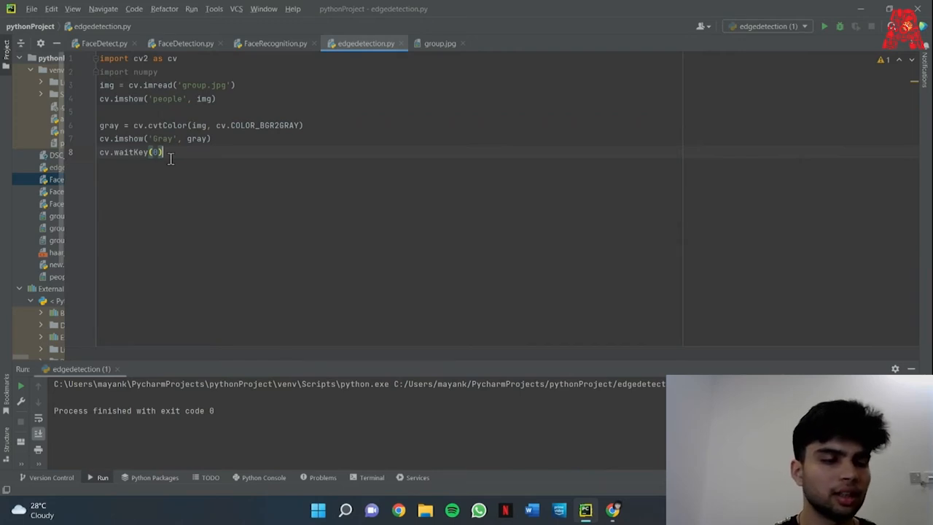
click(823, 23)
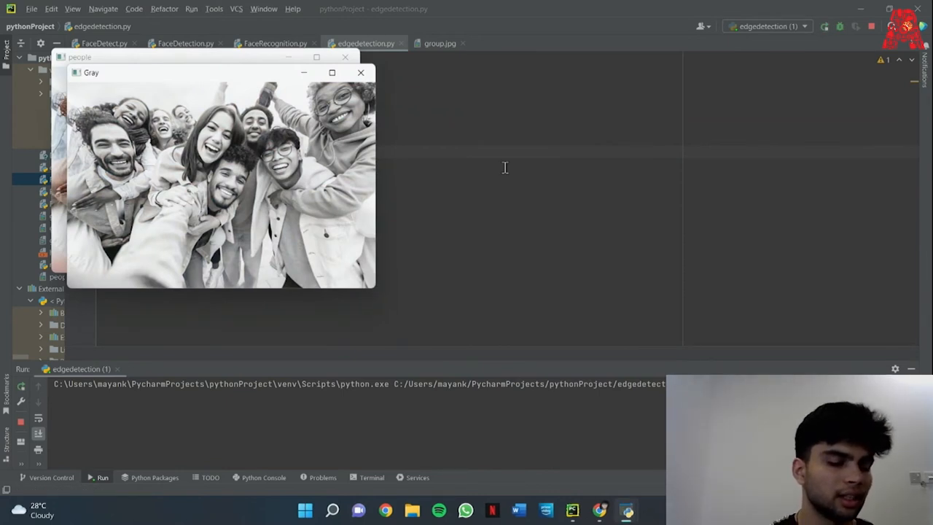
key(Escape)
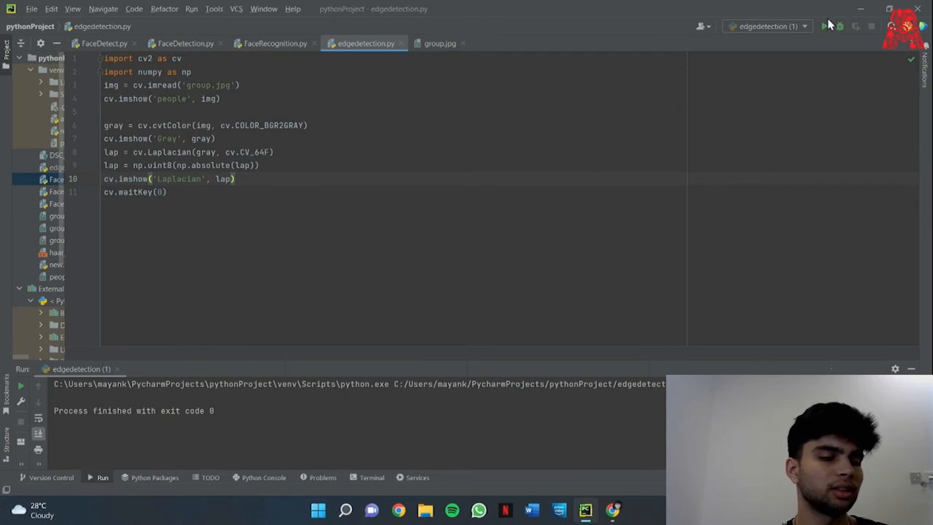
Run edgedetection.py with cv.Laplacian, np.uint8(np.absolute(lap)) and imshow('Laplacian') added.
click(824, 26)
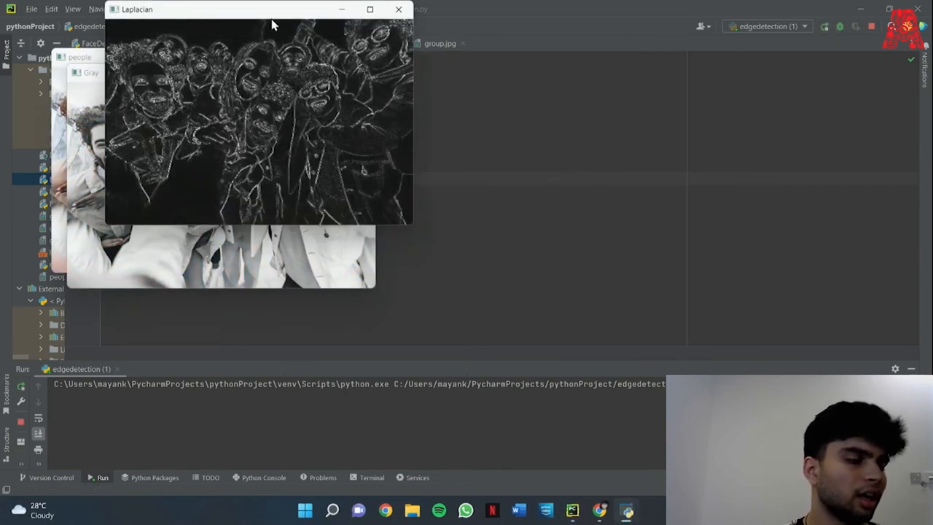
Move the Laplacian window to the right of the Gray window.
drag(273, 24, 494, 84)
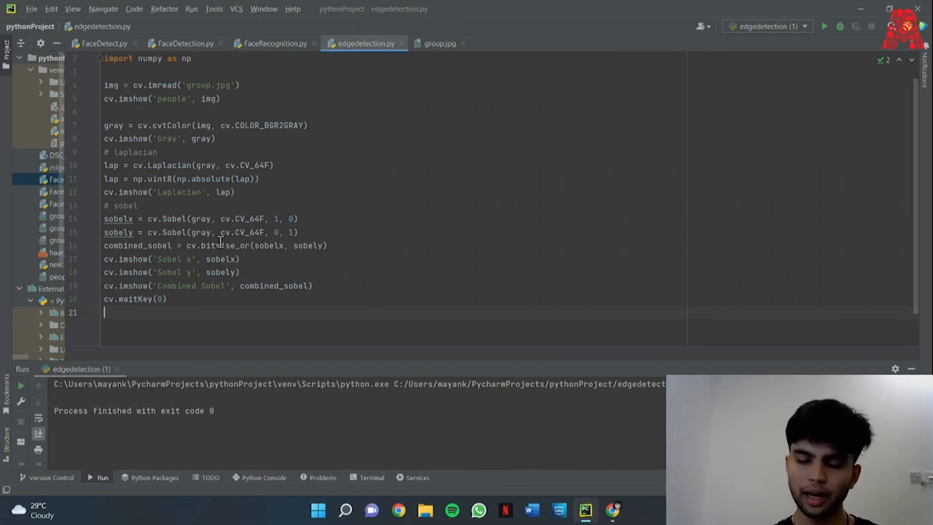
Run edgedetection.py with cv.Sobel x/y, cv.bitwise_or and the three Sobel imshow calls added.
click(823, 27)
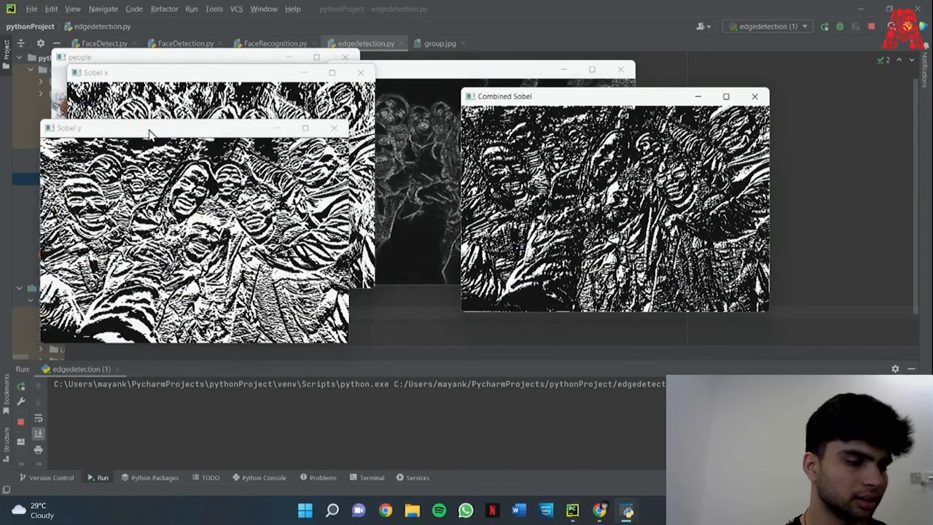
Close the Sobel y and Sobel x windows and set Laplacian beside Combined Sobel for comparison.
drag(149, 132, 505, 94)
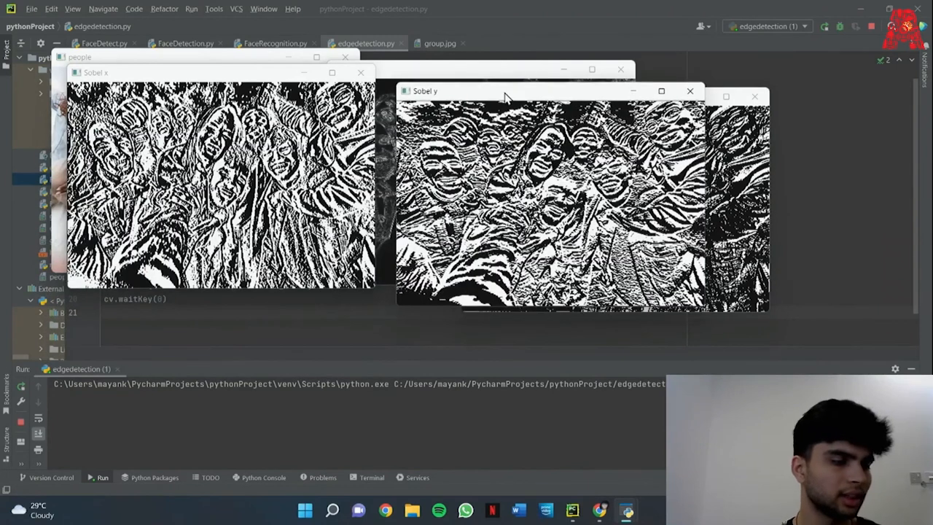
click(206, 129)
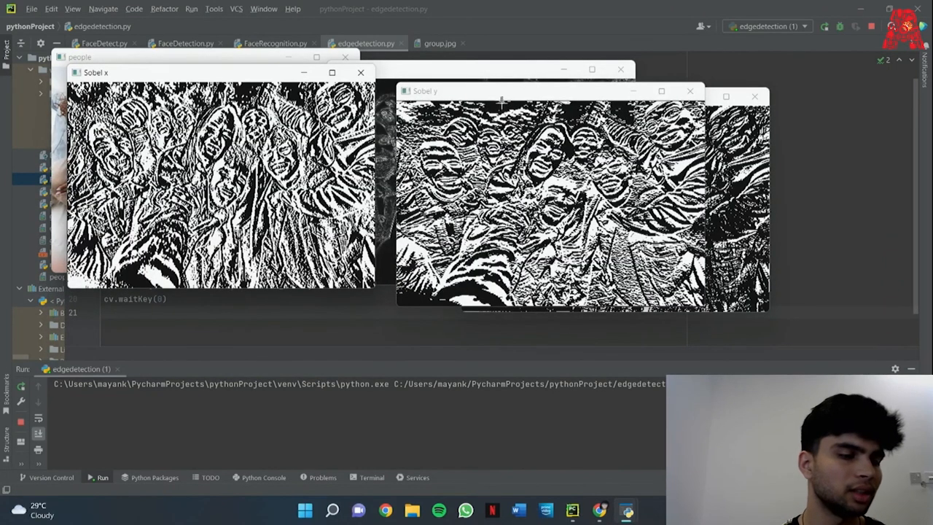
click(691, 91)
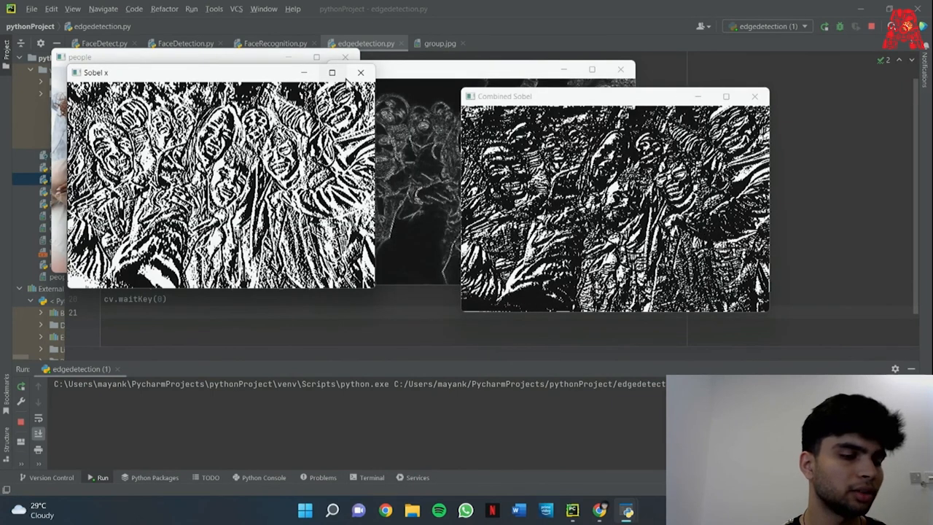
click(361, 72)
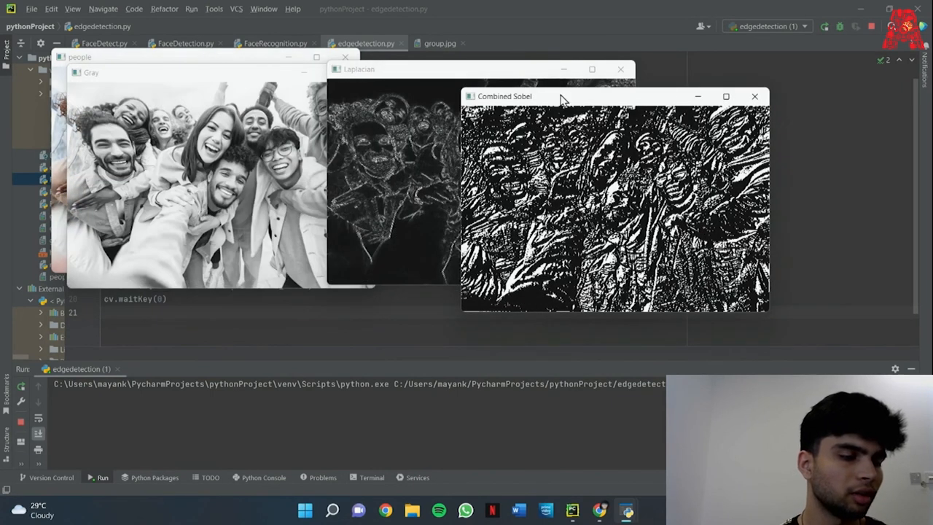
drag(430, 69, 215, 95)
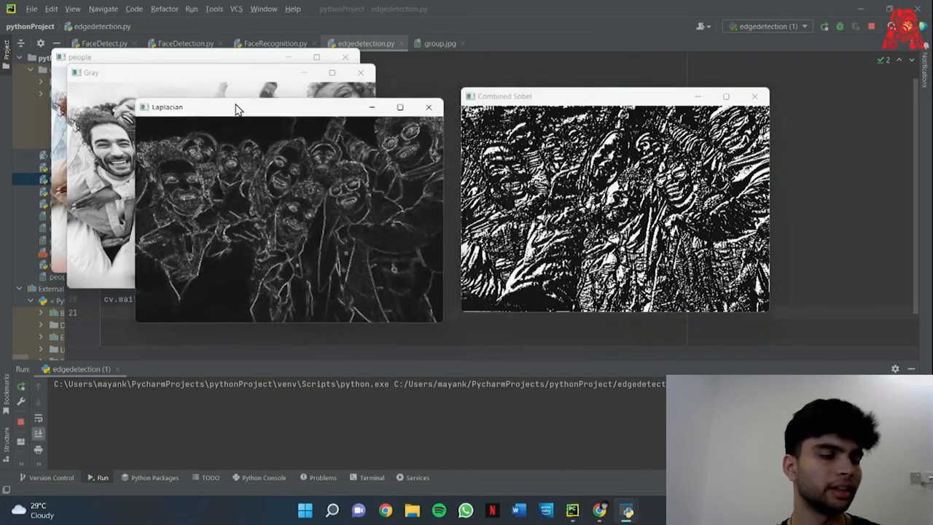